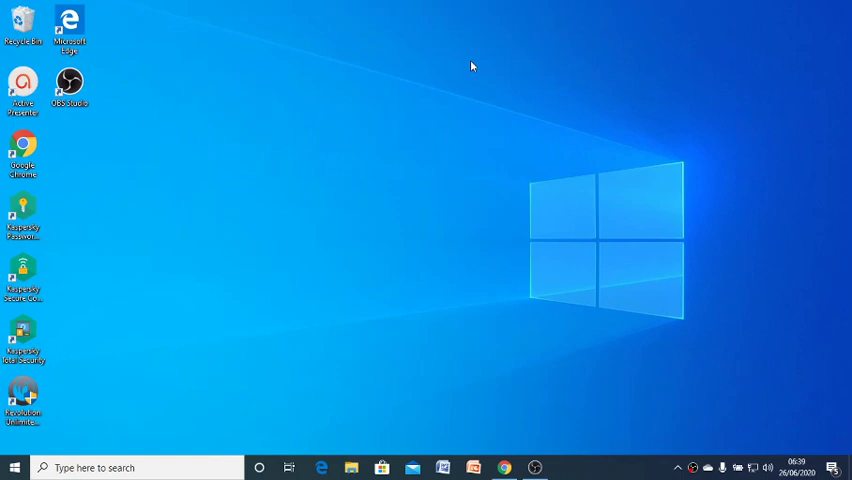
# - Launch Google Chrome from the taskbar to get a blank new tab
pyautogui.click(505, 468)
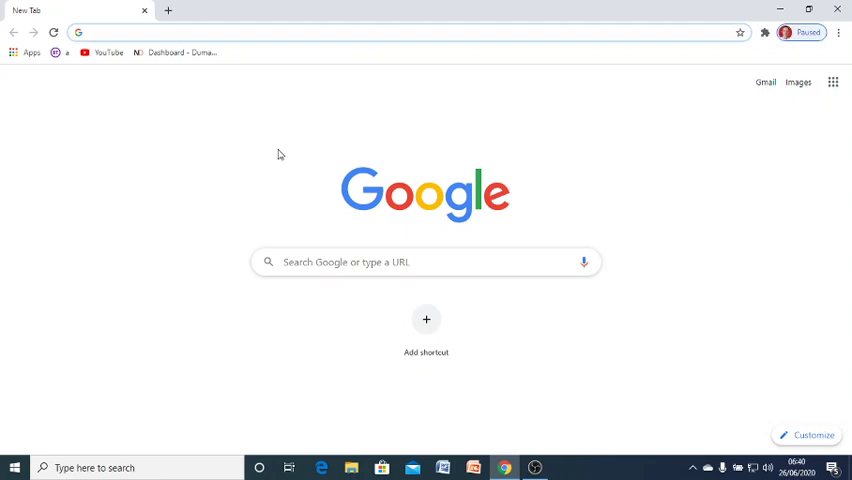
pyautogui.write('www.')
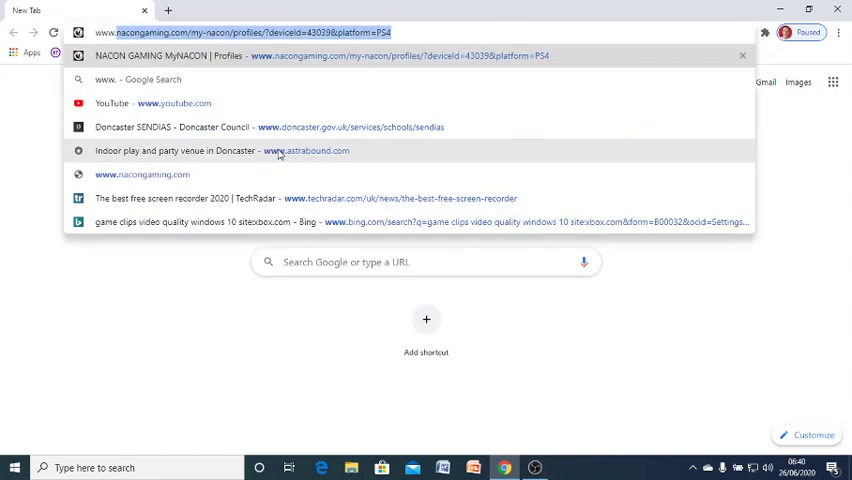
pyautogui.write('nacon')
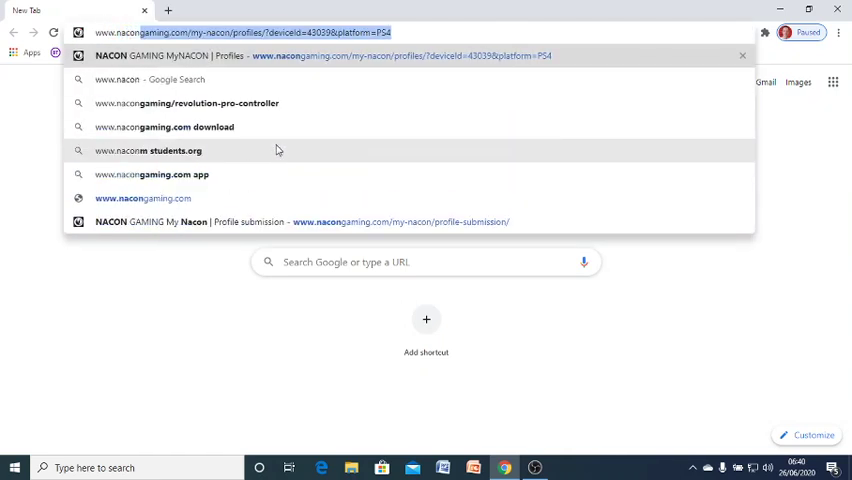
pyautogui.write('gam')
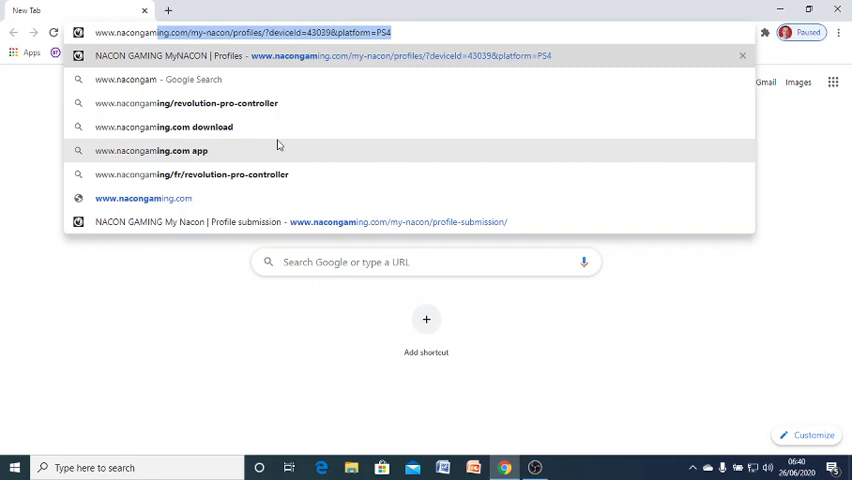
pyautogui.write('ing.')
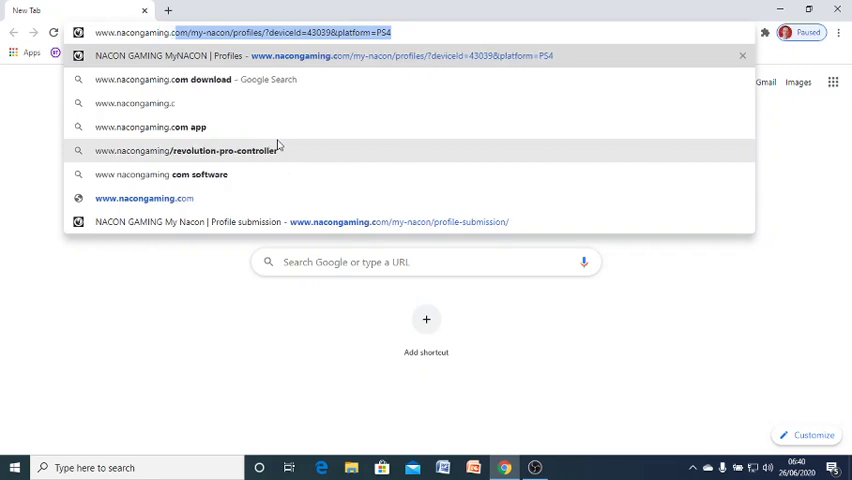
pyautogui.write('com/en-GB/')
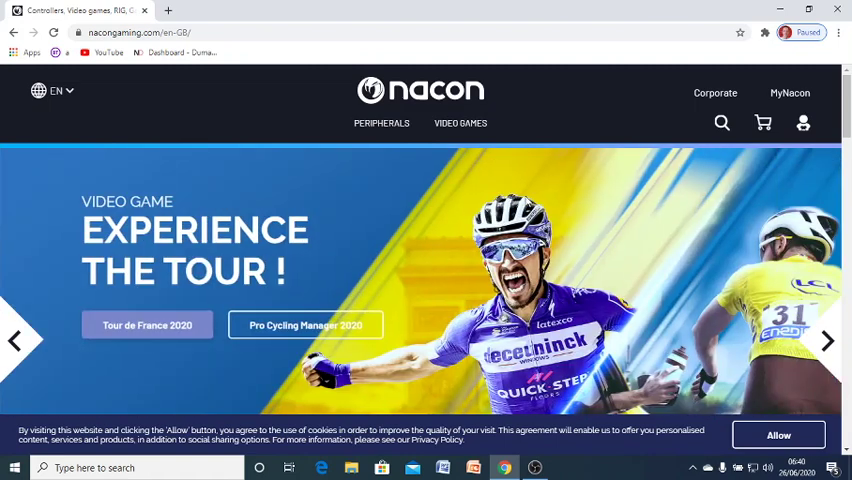
# - Allow cookies on the Nacon site and browse the Controllers category
pyautogui.click(768, 437)
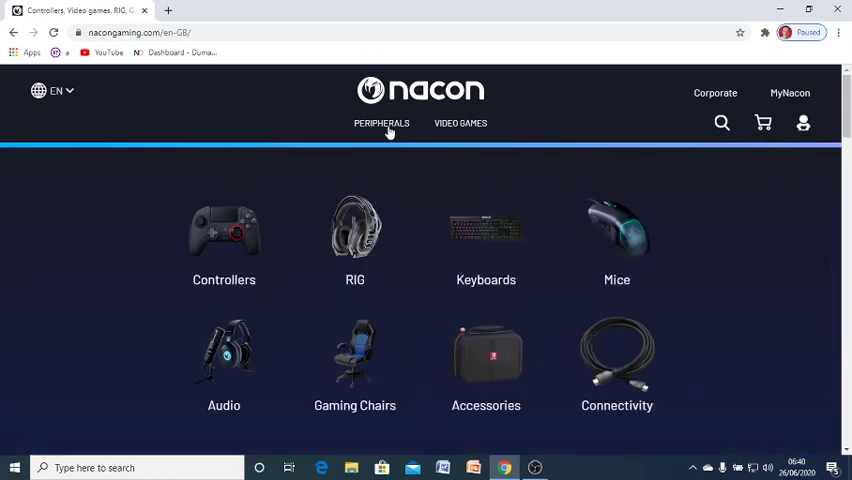
pyautogui.click(224, 235)
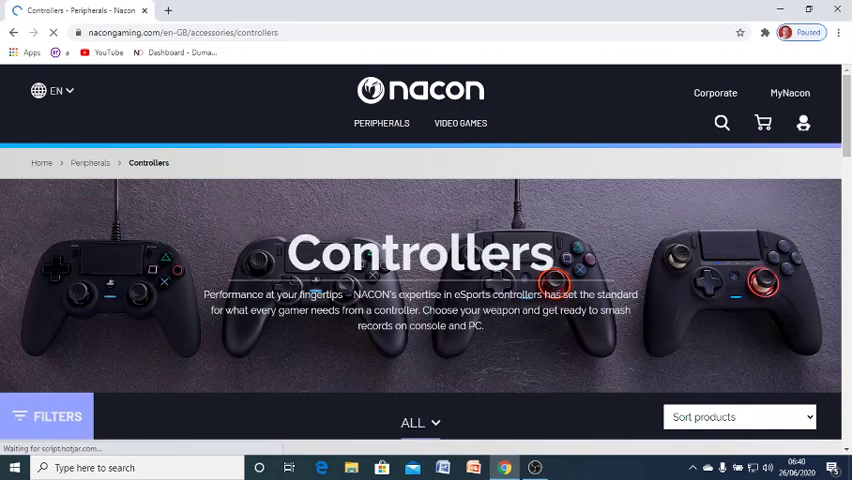
pyautogui.scroll(-3, 757, 174)
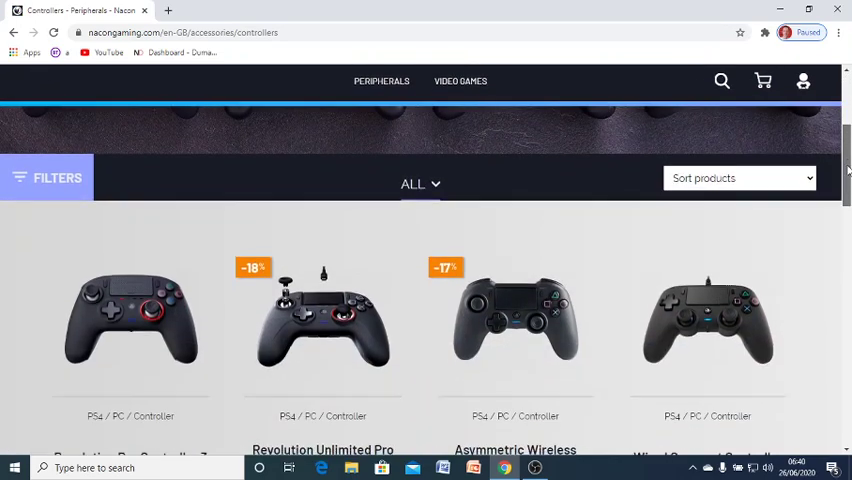
pyautogui.moveTo(847, 172); pyautogui.dragTo(847, 186)
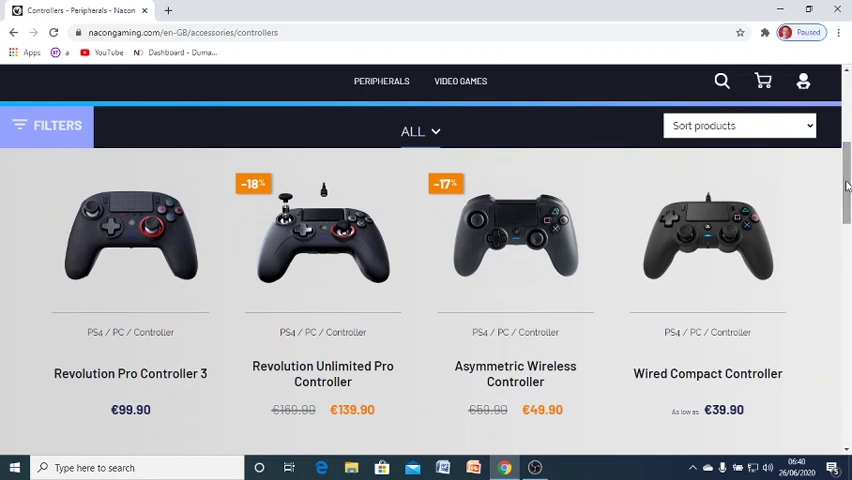
pyautogui.moveTo(847, 186)
pyautogui.mouseDown()
pyautogui.moveTo(845, 342)
pyautogui.moveTo(845, 288)
pyautogui.moveTo(843, 306)
pyautogui.mouseUp()
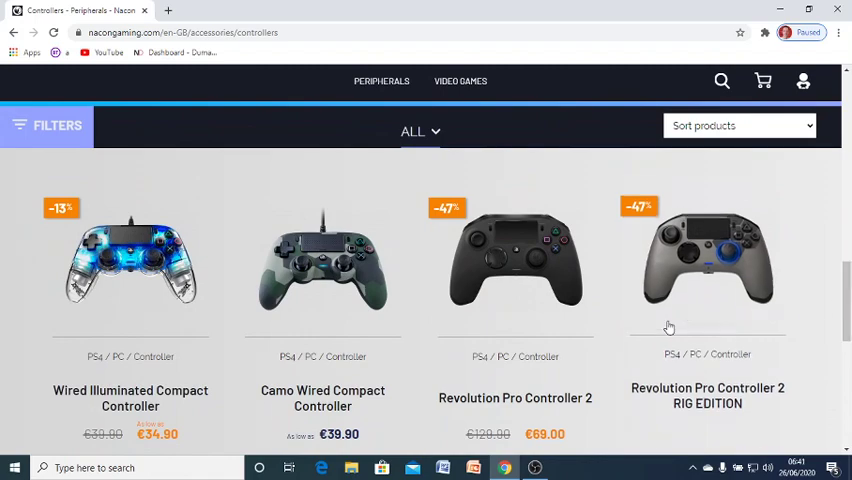
pyautogui.moveTo(708, 280)
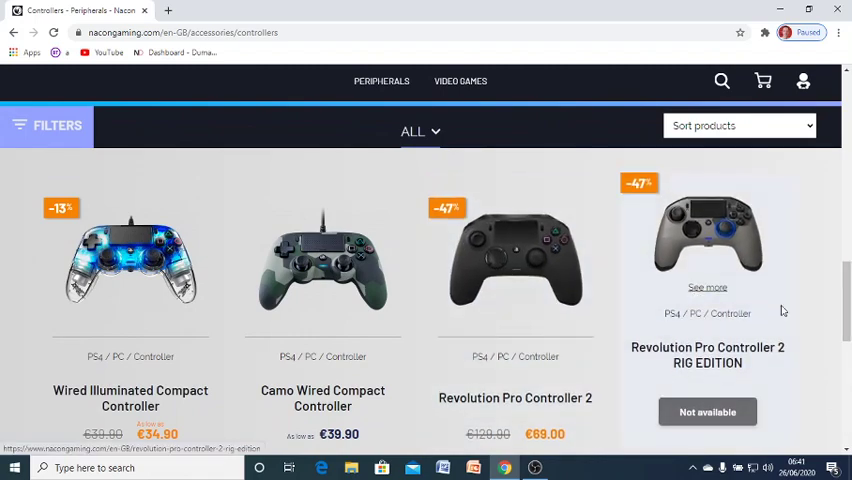
pyautogui.moveTo(845, 300); pyautogui.dragTo(846, 190)
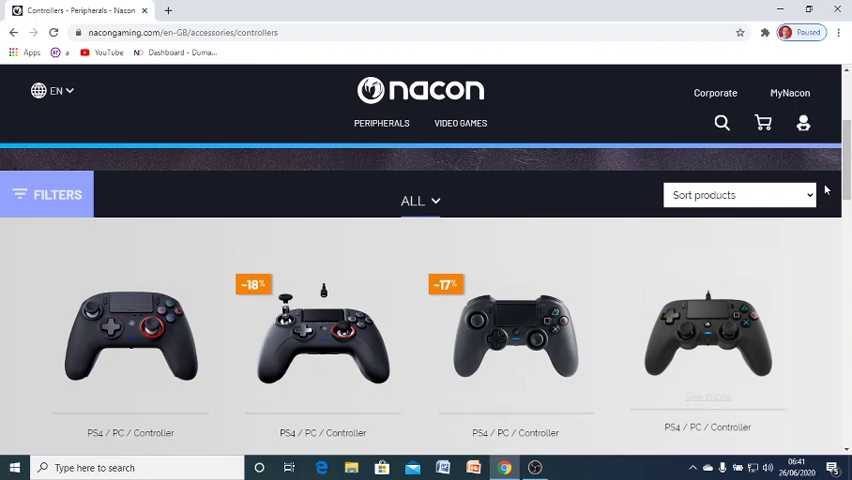
pyautogui.moveTo(847, 165); pyautogui.dragTo(848, 200)
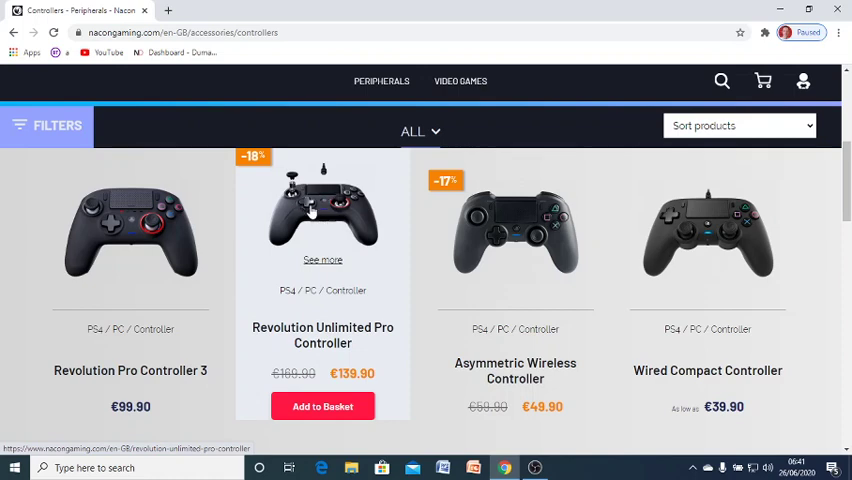
# - Go to the Revolution Unlimited Pro Controller's drivers and downloads section
pyautogui.click(311, 208)
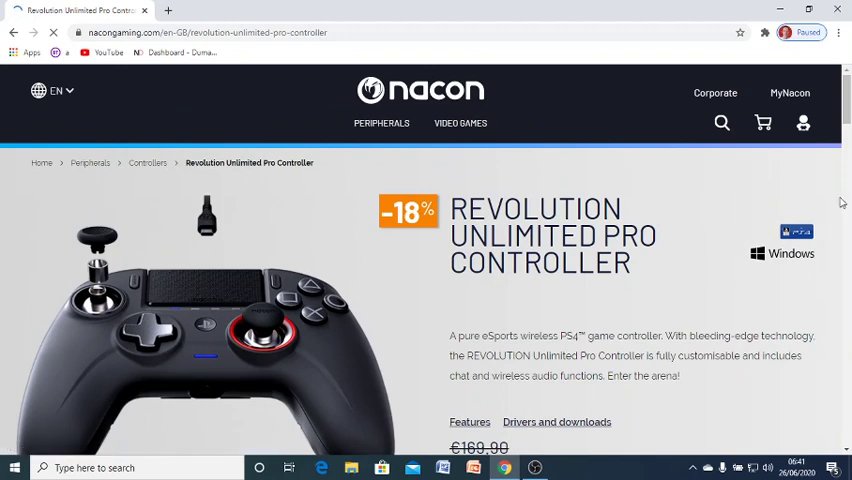
pyautogui.scroll(-3, 712, 185)
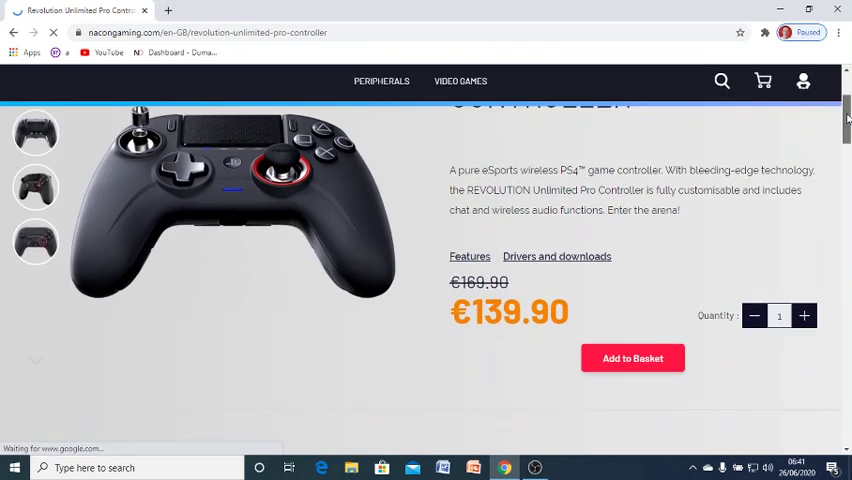
pyautogui.click(561, 257)
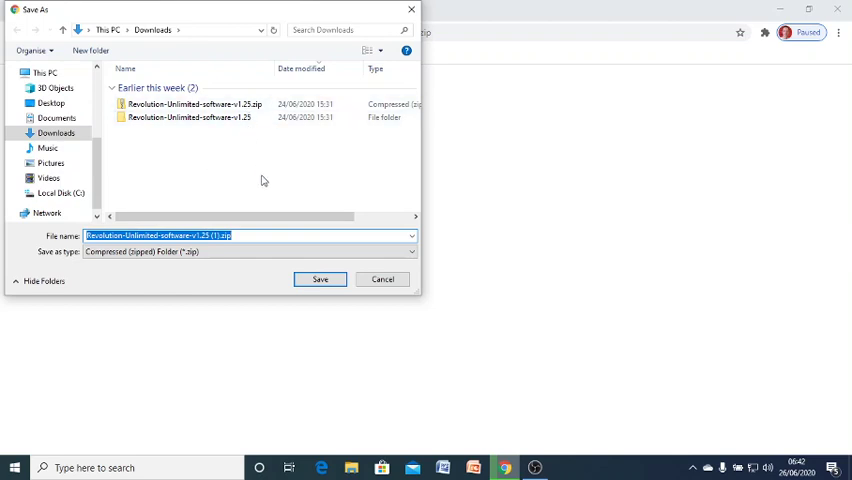
# - Save the software zip to Downloads and show it in its folder
pyautogui.click(315, 283)
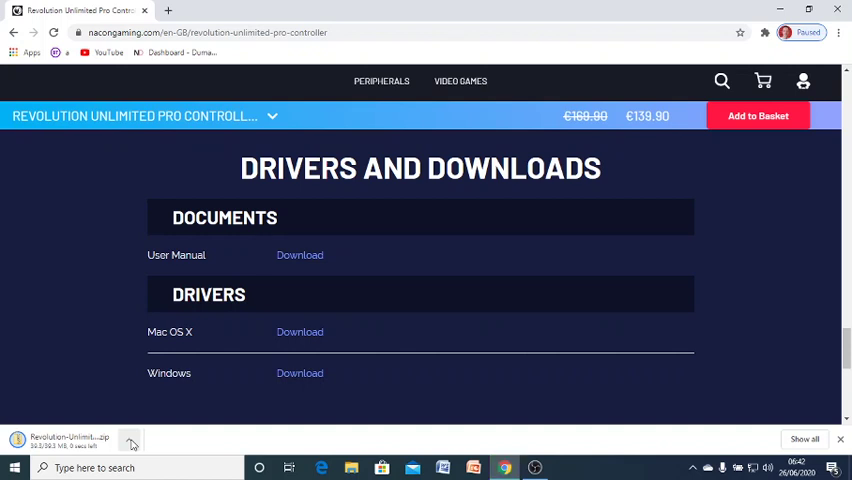
pyautogui.click(131, 444)
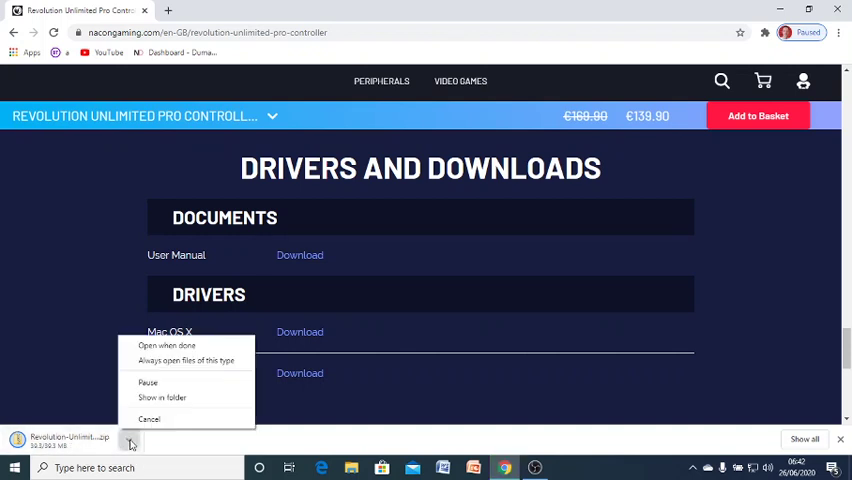
pyautogui.click(168, 398)
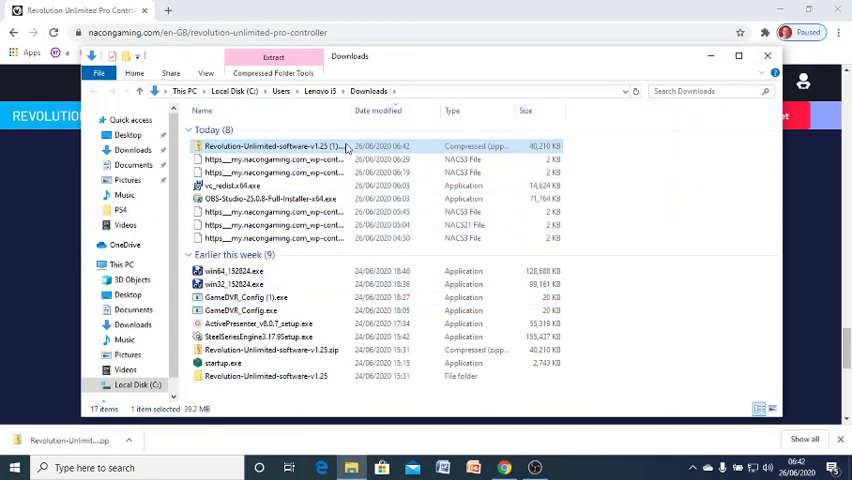
pyautogui.moveTo(445, 148)
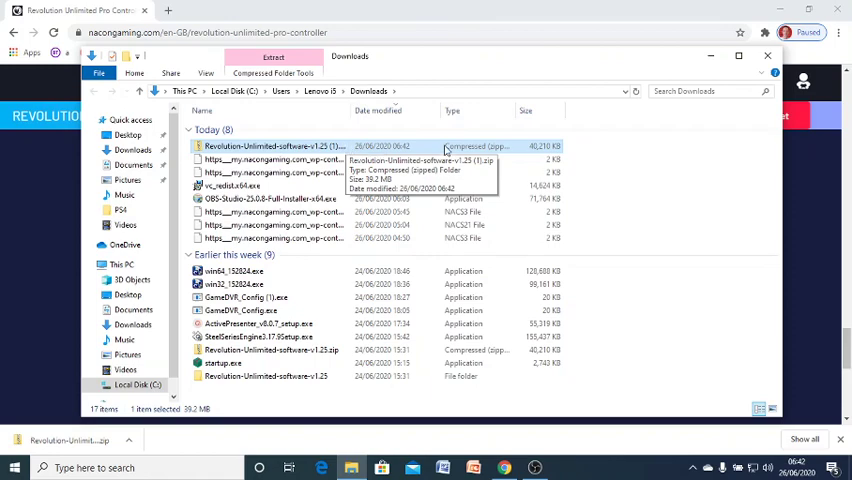
# - Close the Downloads folder after confirming Revolution-Unlimited-software-v1.25 (1).zip is there
pyautogui.click(768, 57)
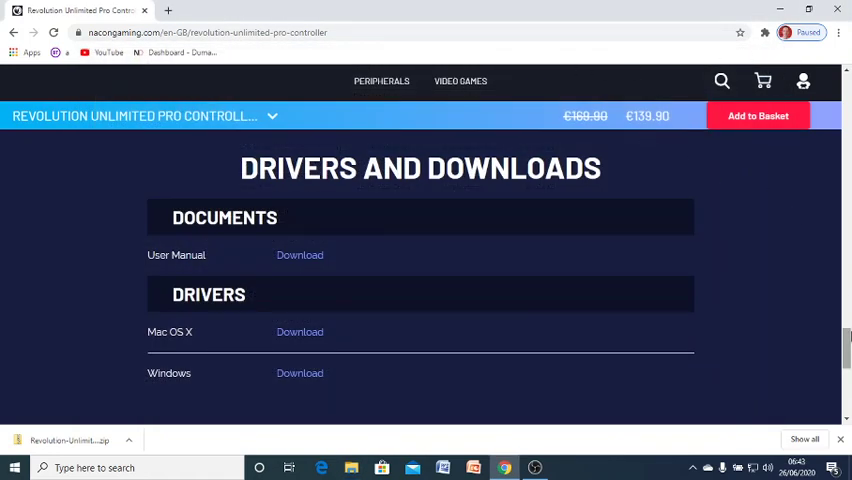
pyautogui.moveTo(848, 342); pyautogui.dragTo(848, 92)
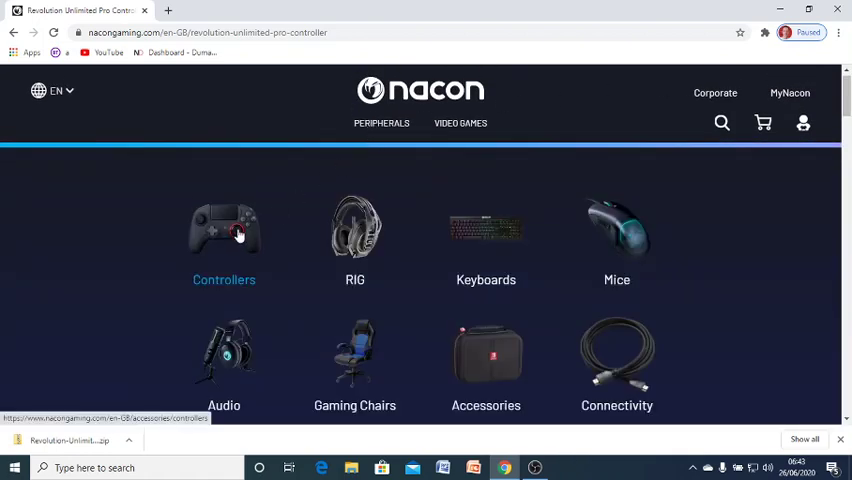
# - Return to the Controllers listing, glance at sort options without changing them, and view prices
pyautogui.click(236, 237)
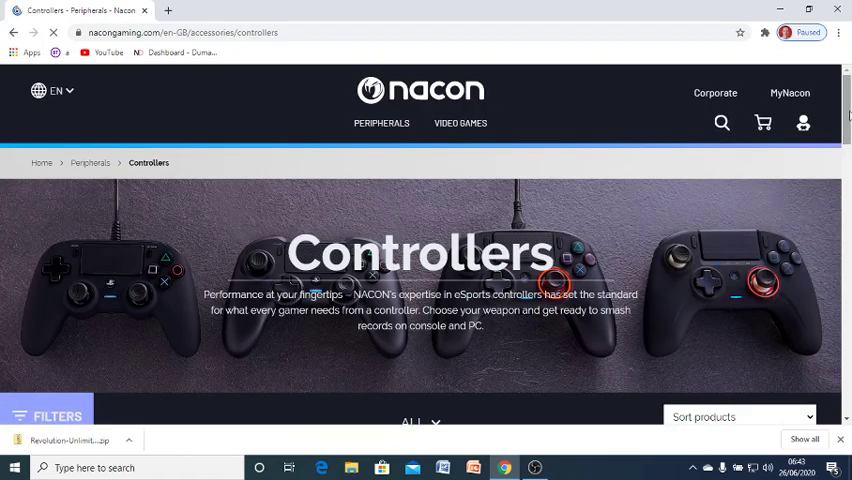
pyautogui.moveTo(848, 116); pyautogui.dragTo(848, 184)
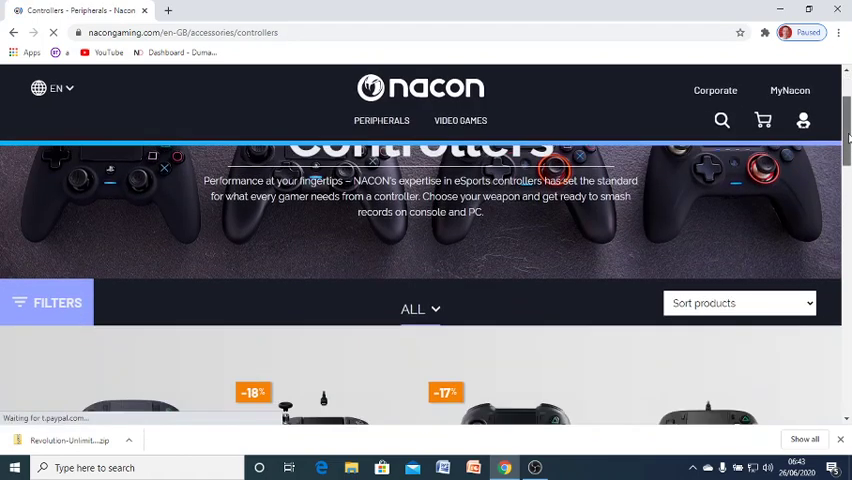
pyautogui.scroll(1, 848, 184)
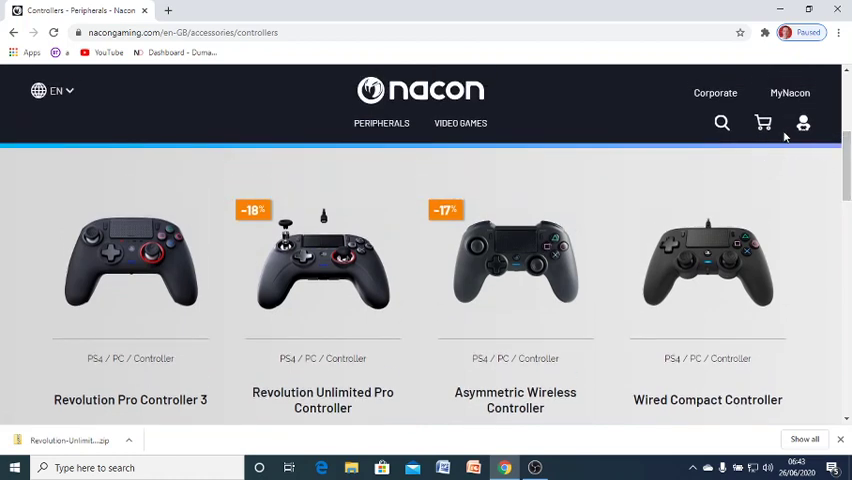
pyautogui.scroll(1, 846, 153)
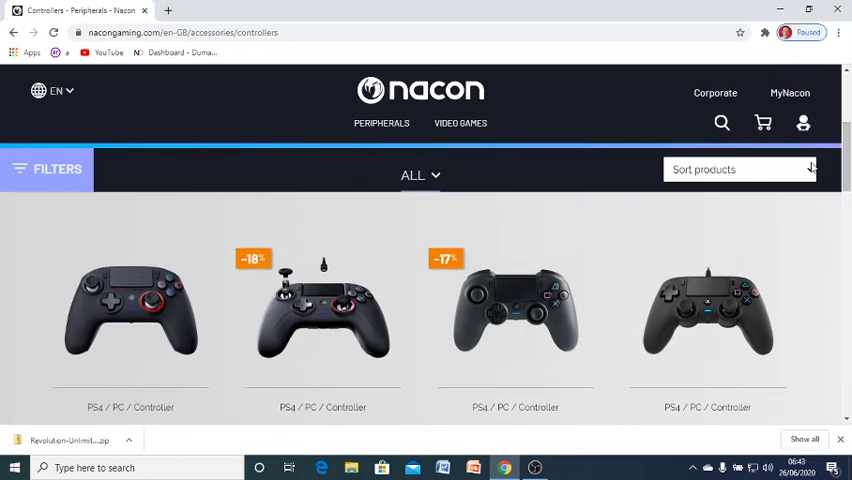
pyautogui.click(810, 168)
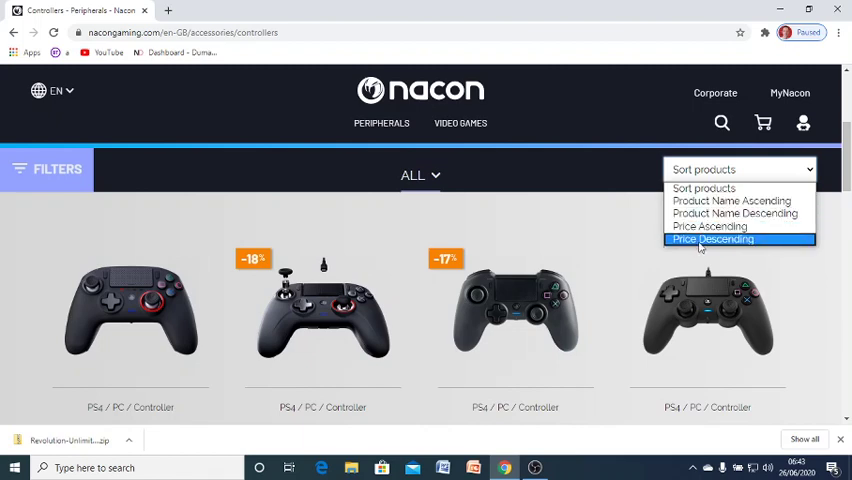
pyautogui.click(812, 287)
pyautogui.moveTo(848, 188); pyautogui.dragTo(848, 205)
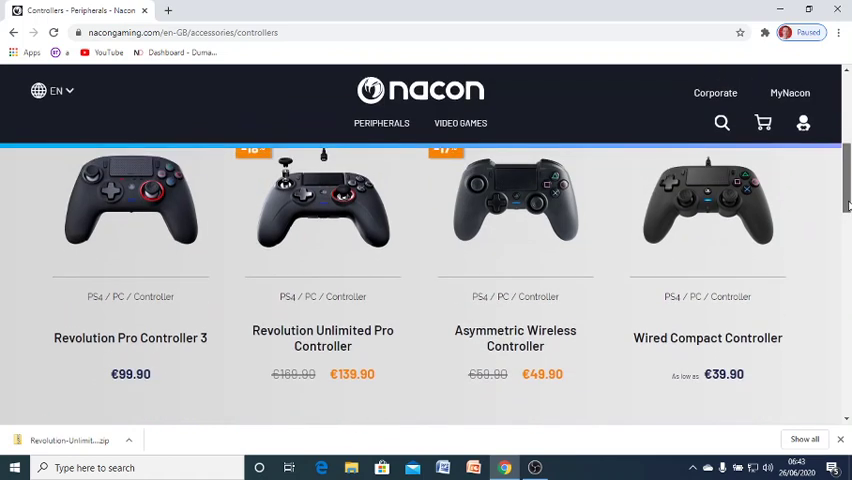
pyautogui.moveTo(515, 300)
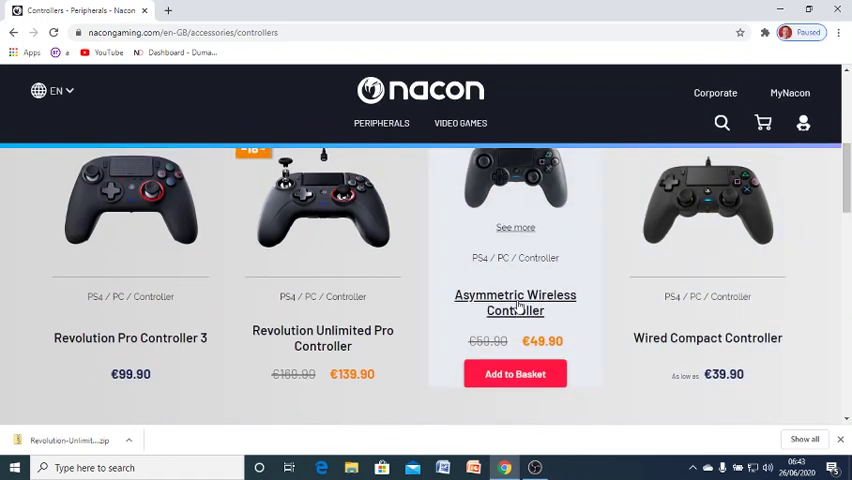
# - View the Asymmetric Wireless Controller's drivers and downloads section
pyautogui.click(514, 185)
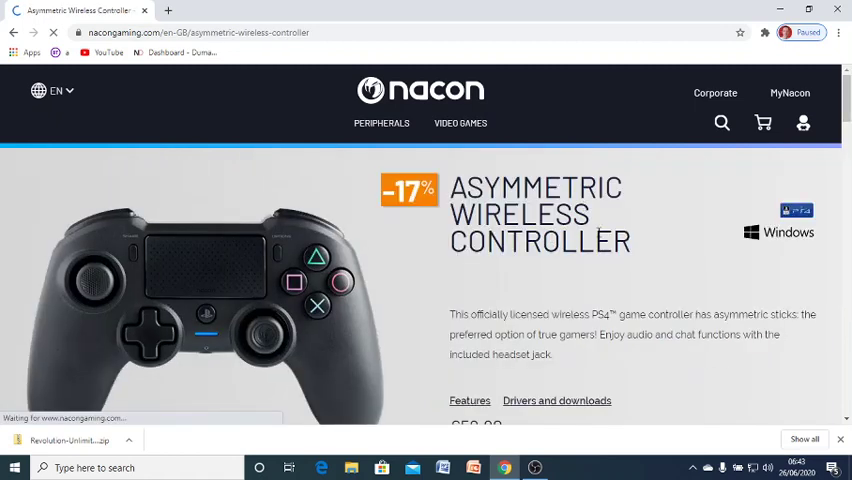
pyautogui.scroll(-3, 700, 189)
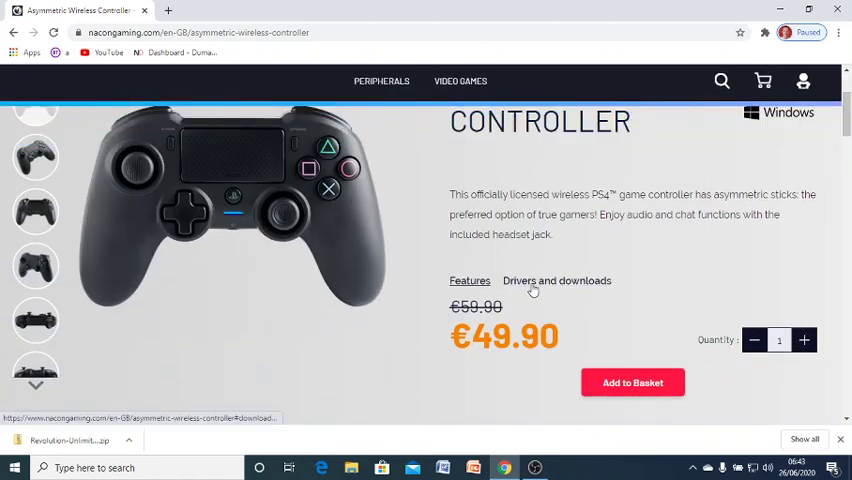
pyautogui.click(534, 286)
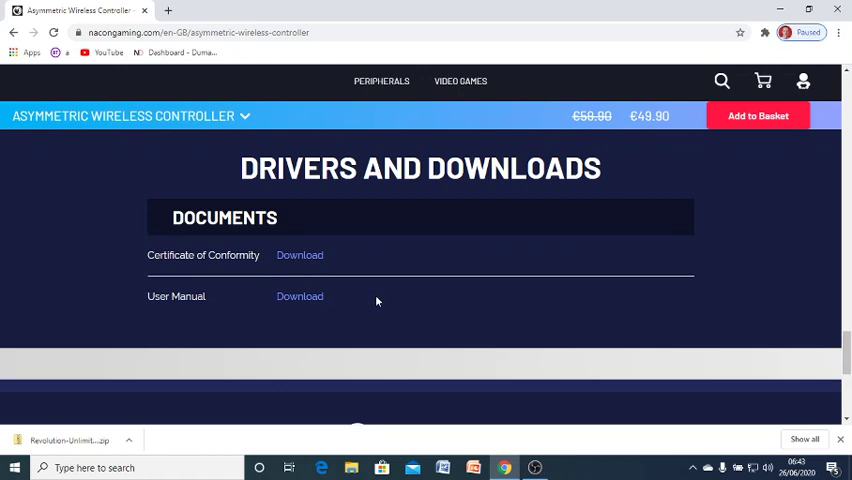
pyautogui.moveTo(846, 352)
pyautogui.mouseDown()
pyautogui.moveTo(848, 245)
pyautogui.moveTo(838, 180)
pyautogui.moveTo(845, 90)
pyautogui.mouseUp()
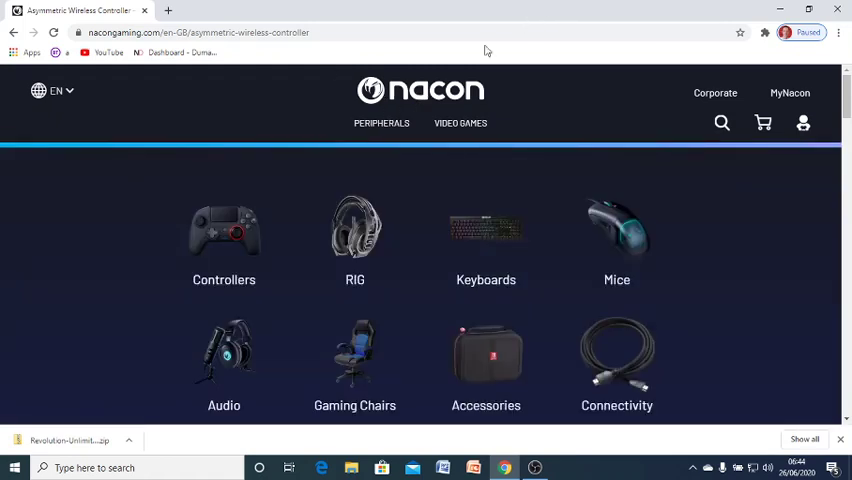
# - Go to MyNacon and its MY ACCOUNT login page
pyautogui.moveTo(381, 81)
pyautogui.click(805, 123)
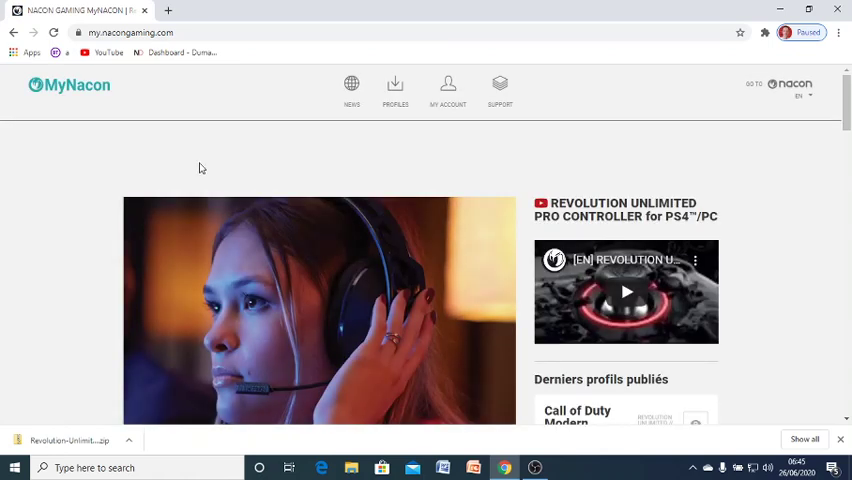
pyautogui.click(448, 88)
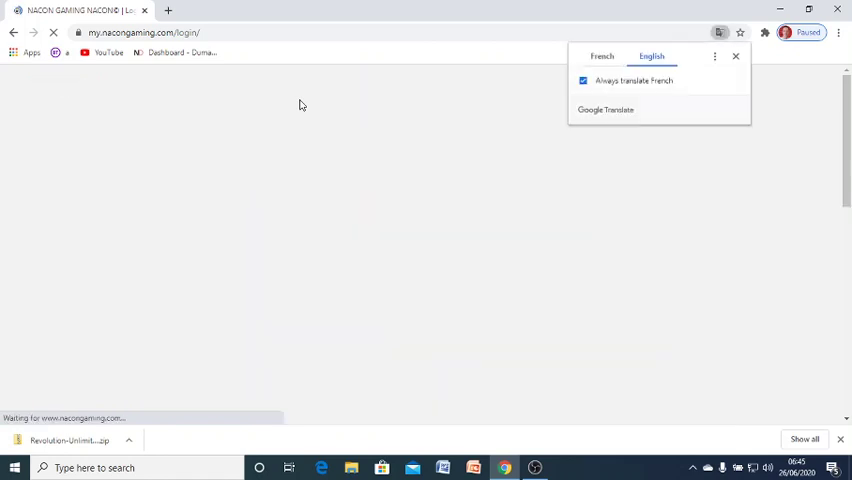